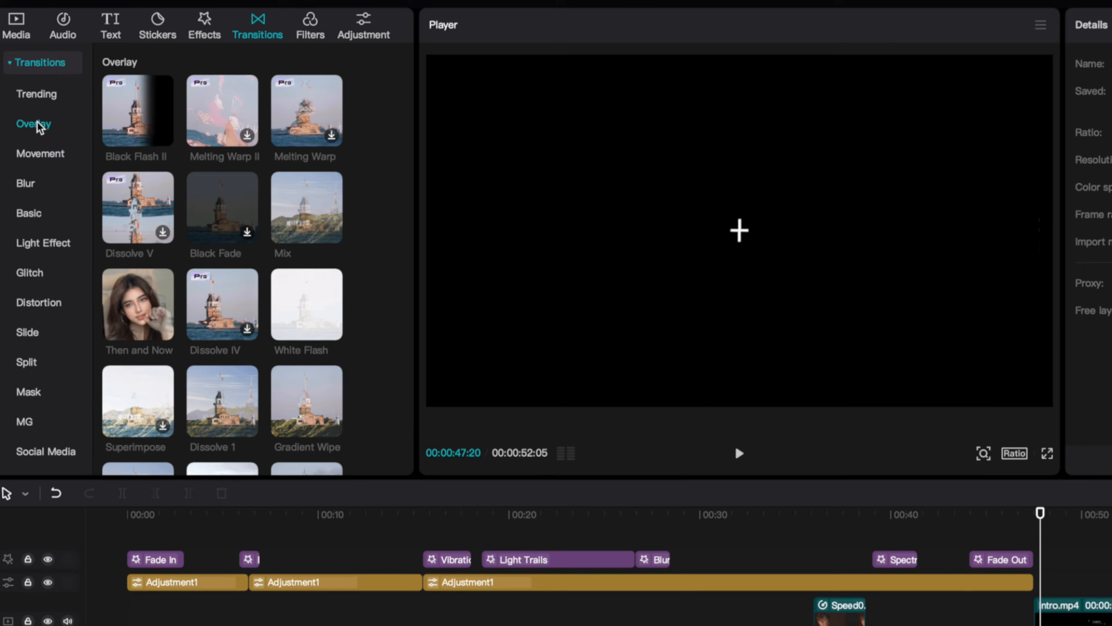
Step: Browse the available transitions, check the Blur transition around 00:09 and play back that cut
scroll(373, 406, "down", 10)
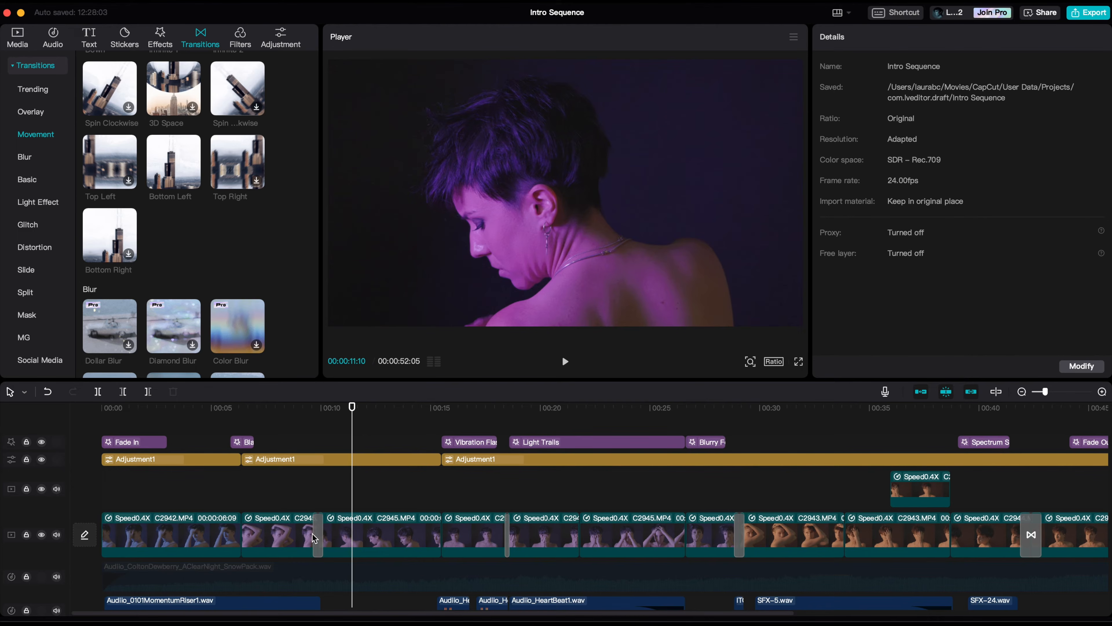
left_click(315, 533)
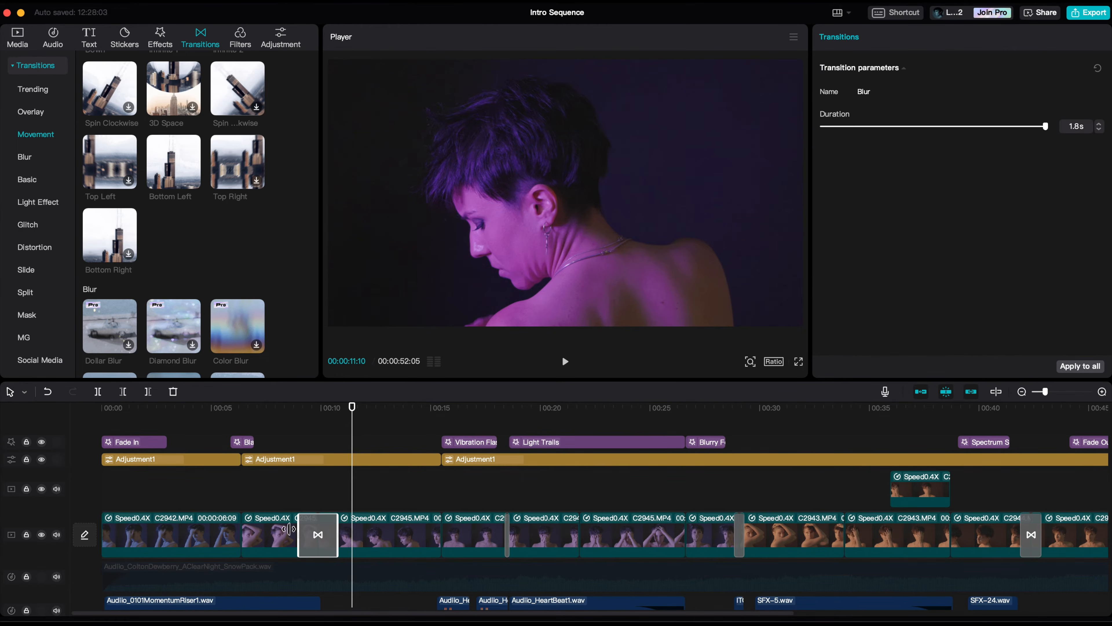
left_click(286, 507)
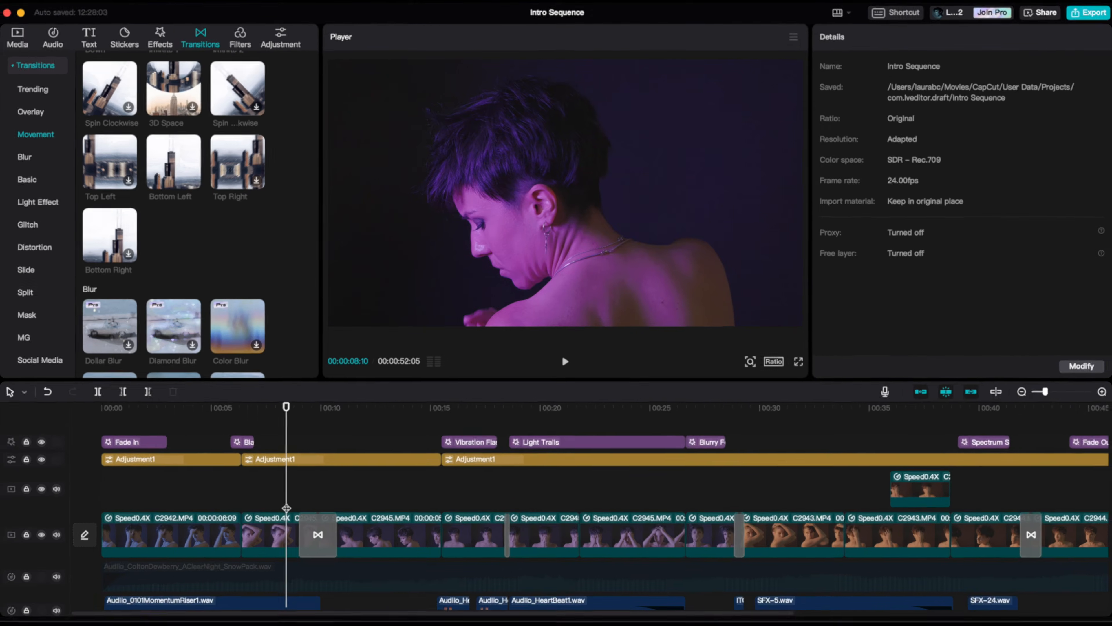
key("space")
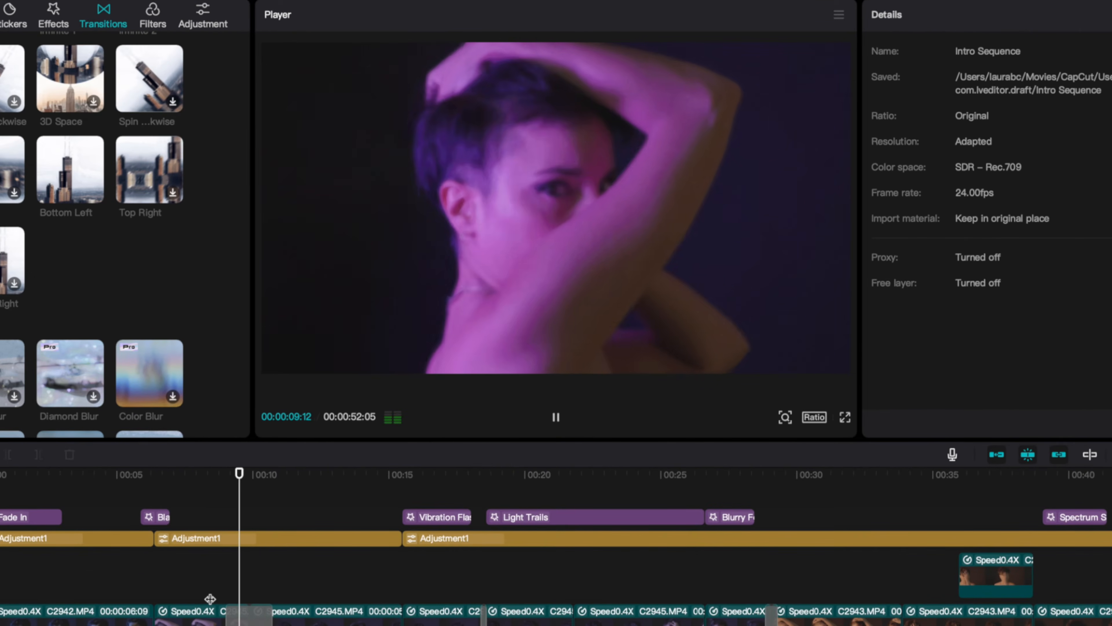
key("space")
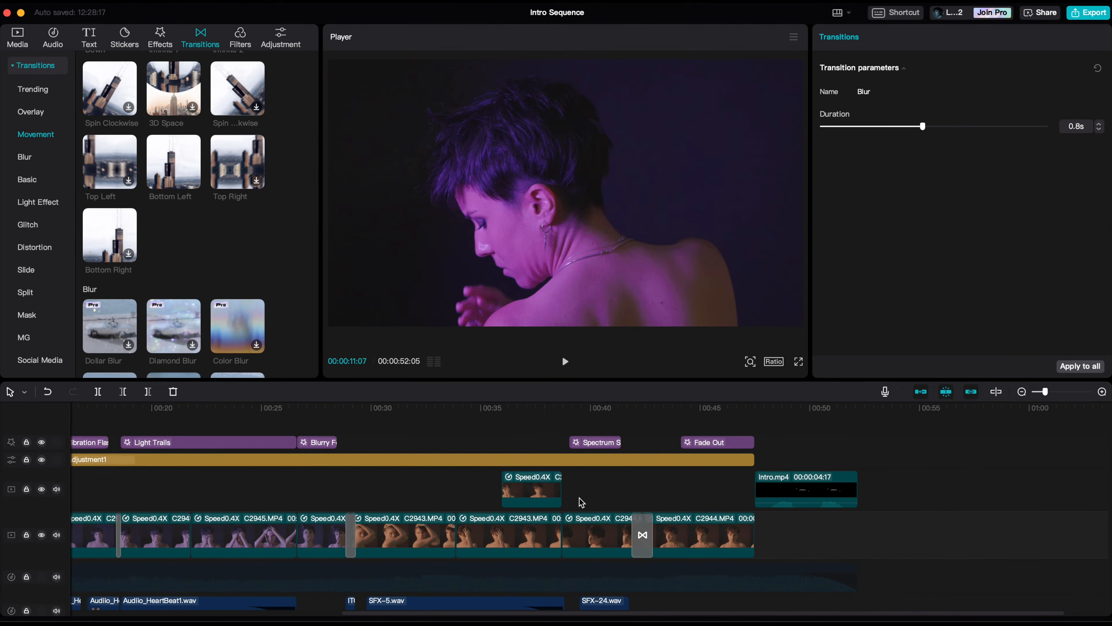
Step: Play back the transition around 00:42, ahead of the final C2944.MP4 clip
scroll(582, 503, "right", 3)
left_click(283, 489)
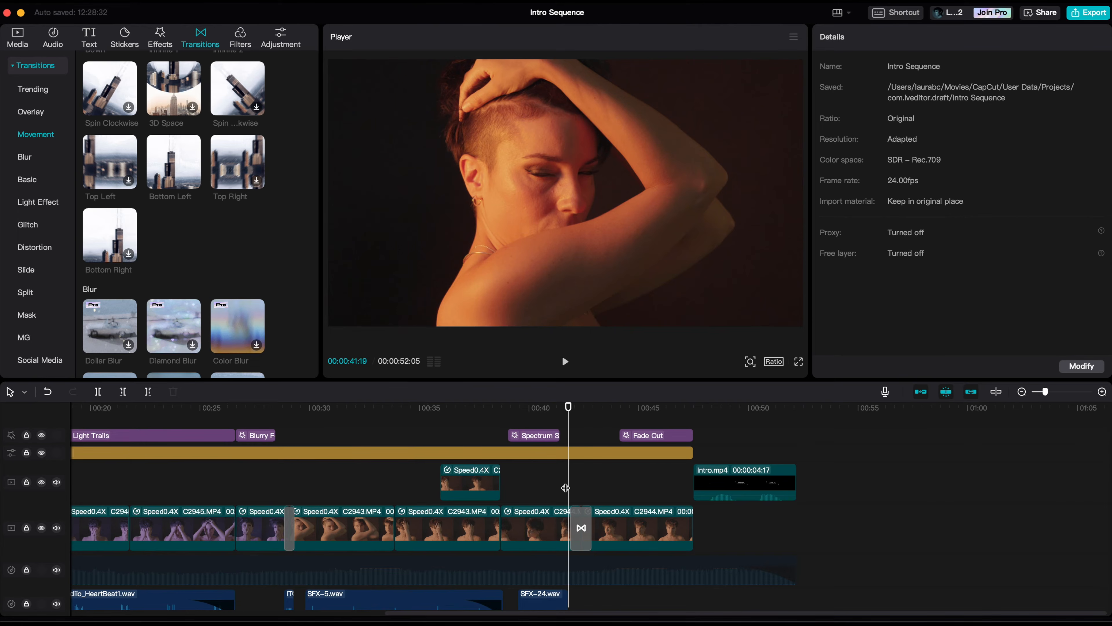
key("space")
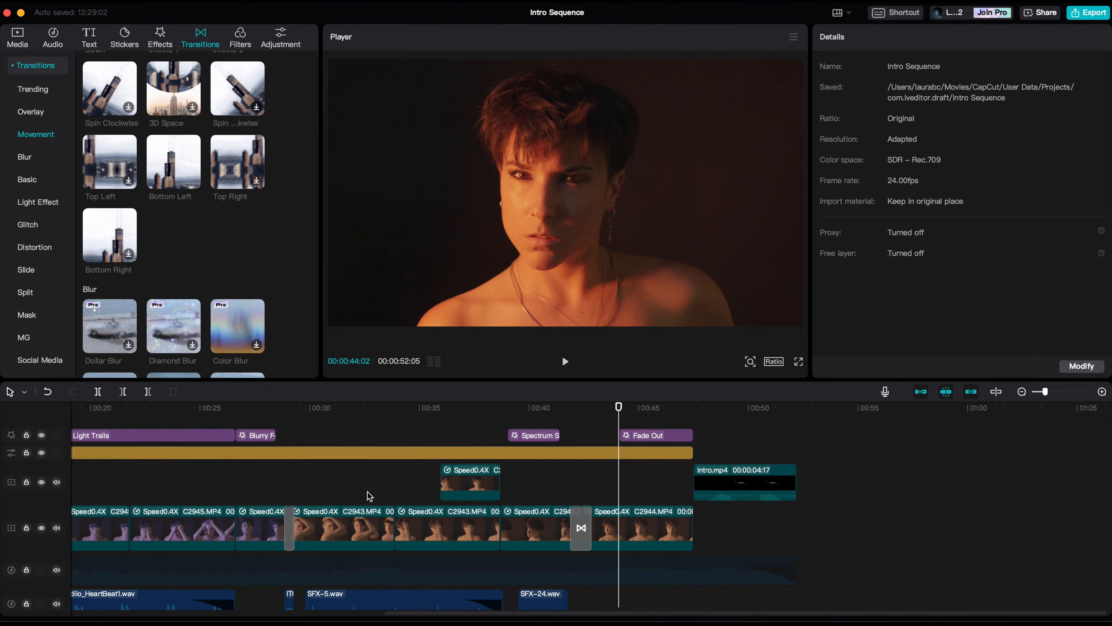
Step: Review the sound effect tracks beneath the video, inspect the MomentumRiser1 audio clip and view the built-in music library
scroll(368, 496, "down", 2)
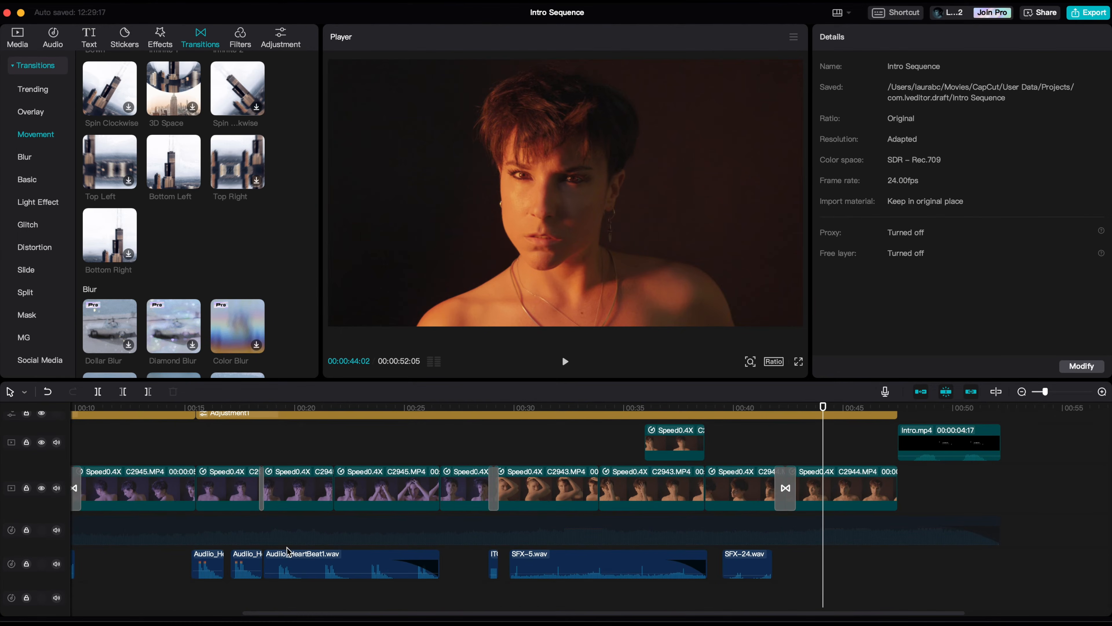
scroll(260, 559, "left", 5)
scroll(210, 563, "down", 3)
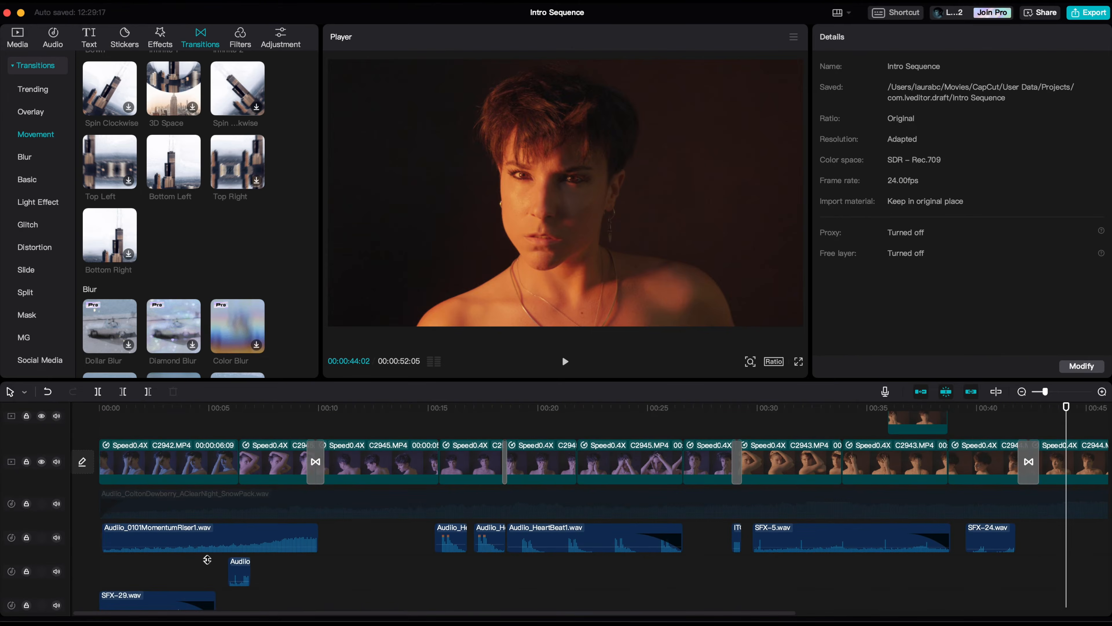
left_click(241, 541)
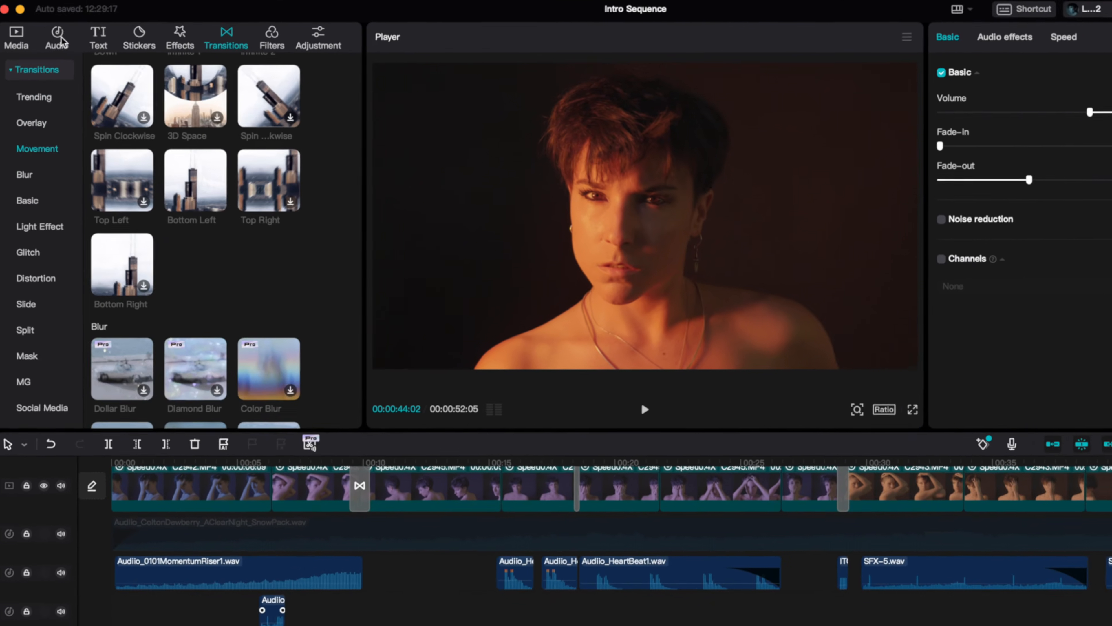
left_click(56, 40)
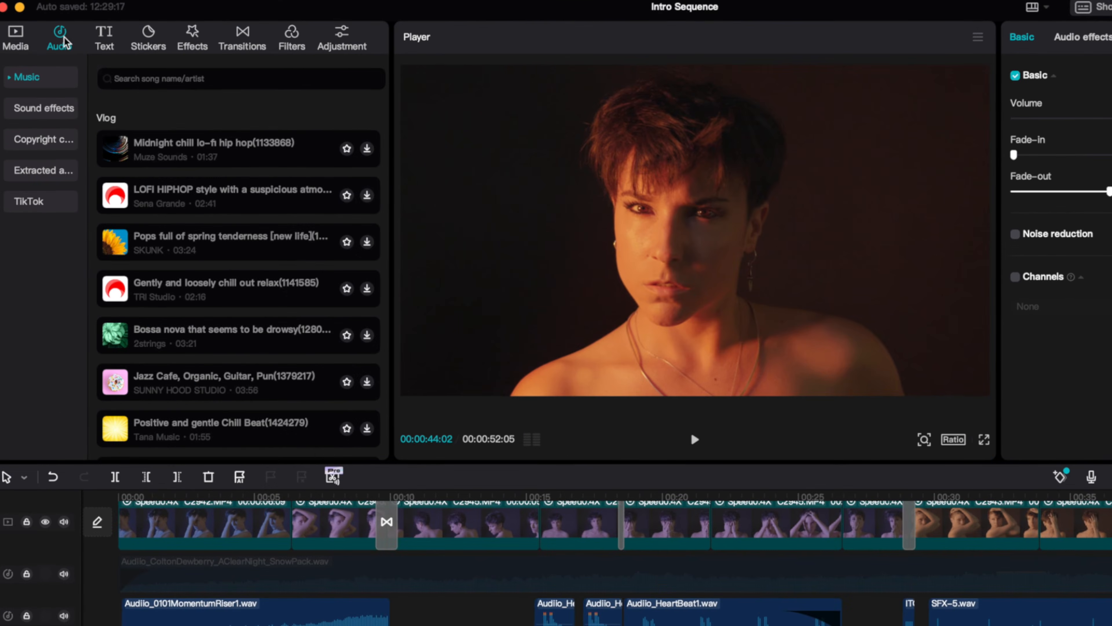
left_click(24, 86)
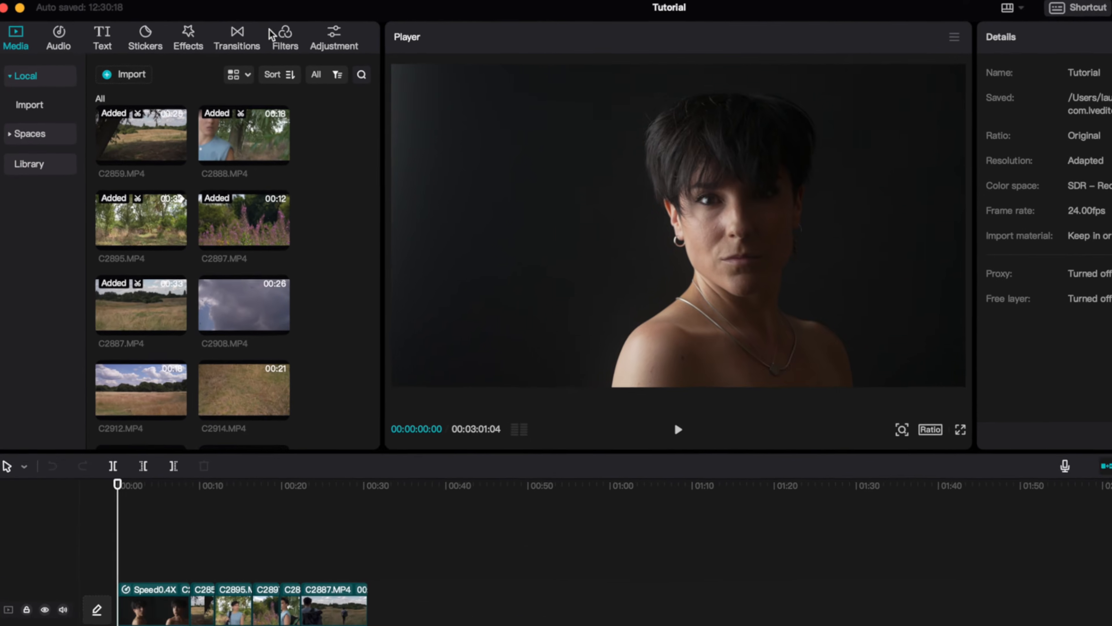
Step: Add the Oppenheimer movie filter above the first clip and extend it to that clip's end
left_click(284, 36)
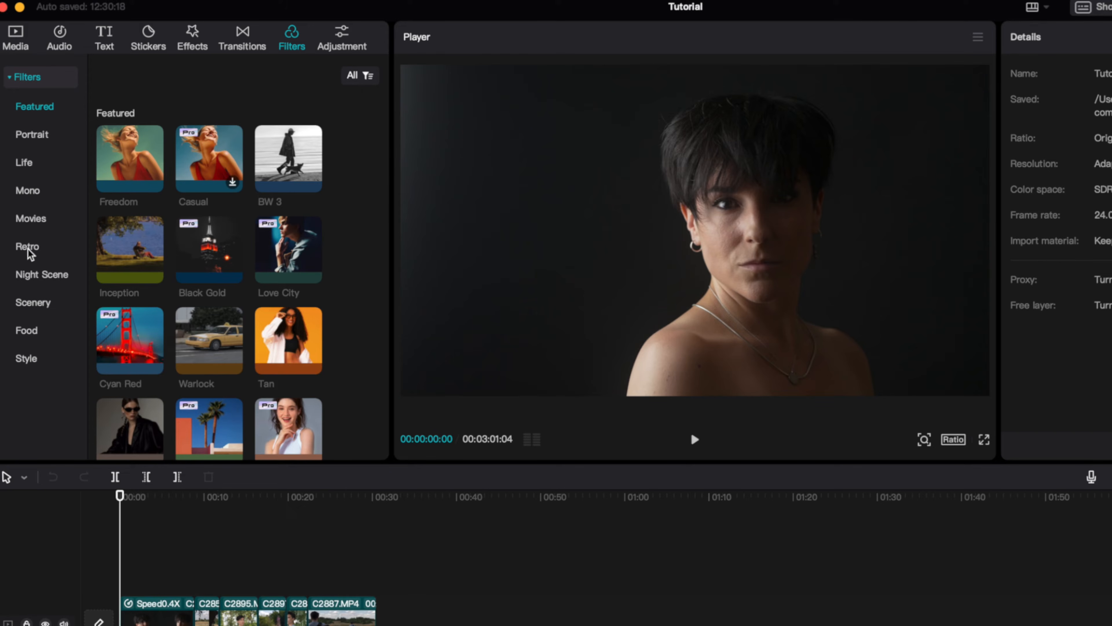
left_click(38, 219)
scroll(243, 185, "down", 5)
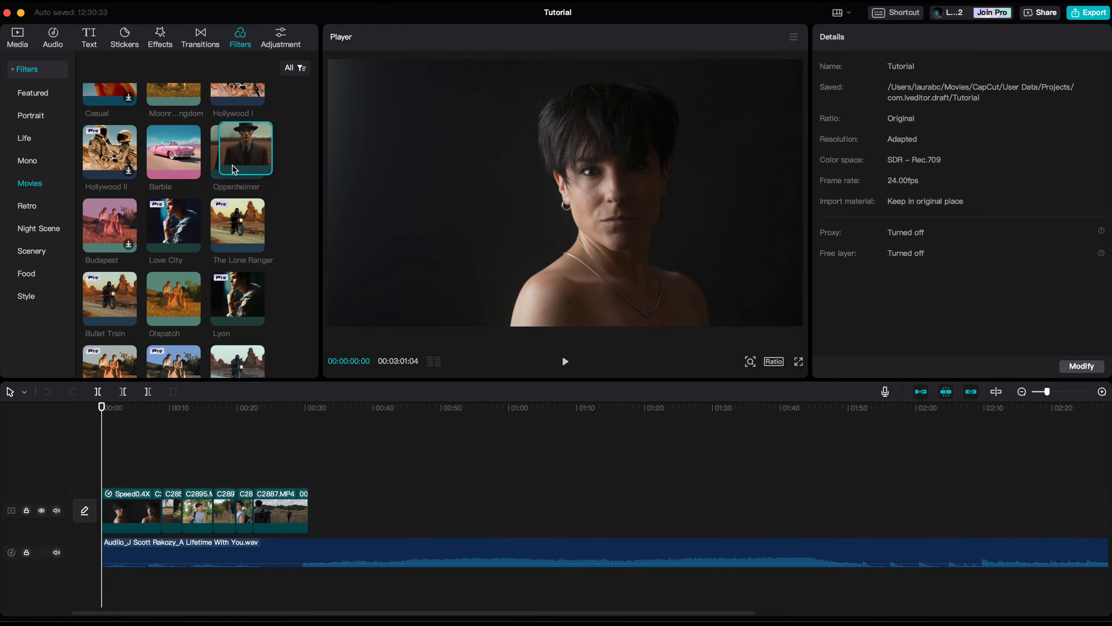
left_click_drag(231, 172, 218, 473)
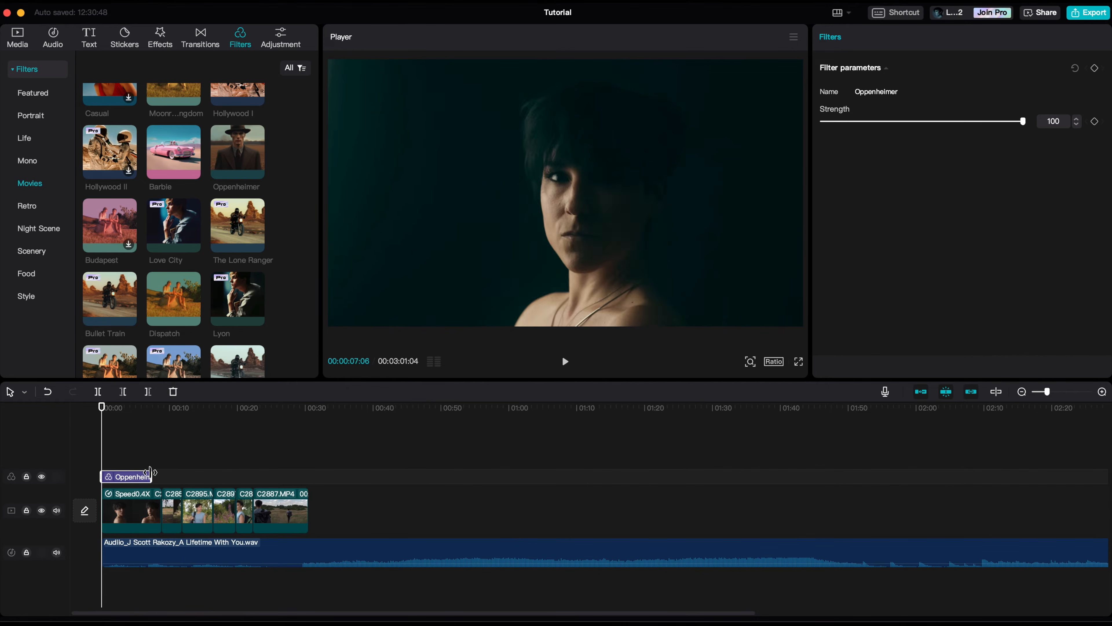
left_click_drag(149, 473, 163, 476)
Step: Reduce the Oppenheimer filter's strength to about 44
left_click(128, 478)
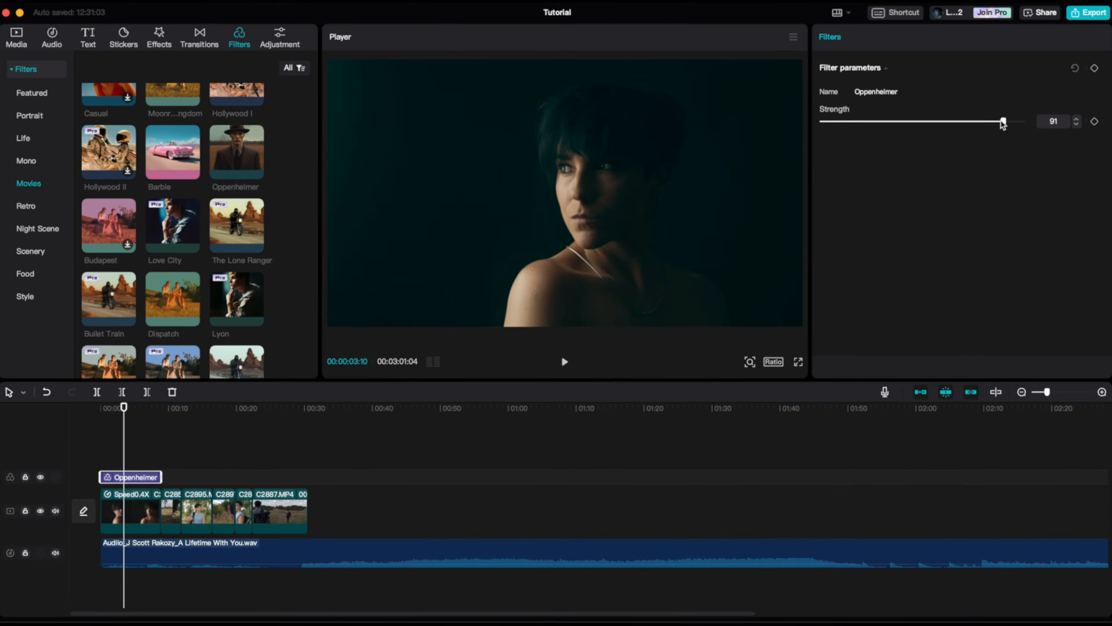
left_click_drag(1002, 120, 861, 134)
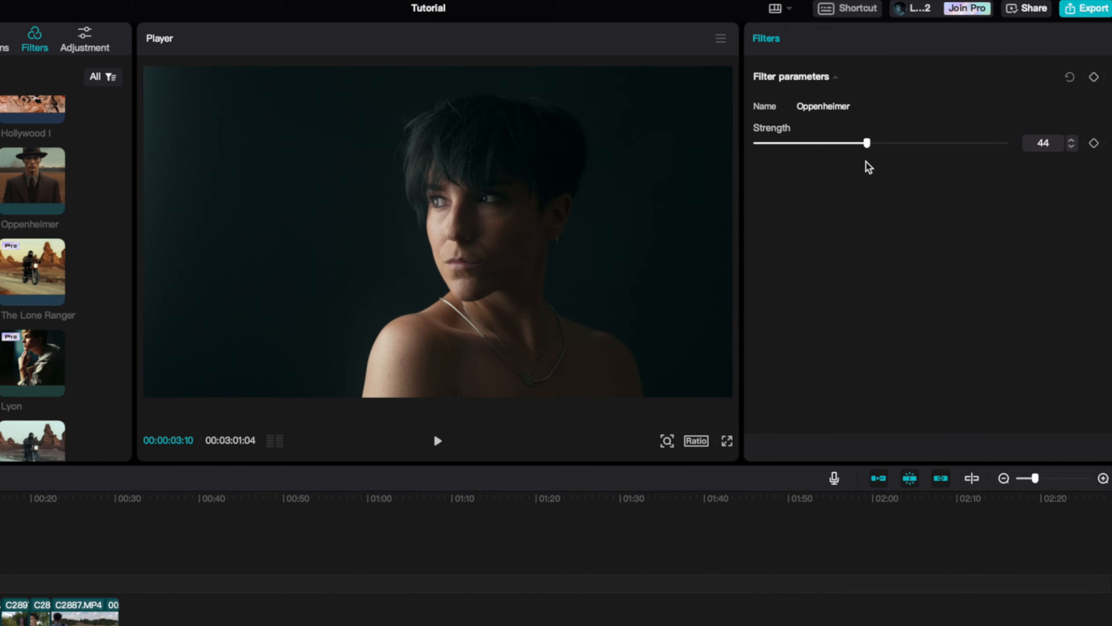
key("Right")
key("Right")
key("Right")
Step: Apply the Outdoor12-E-Faded.cube LUT as an adjustment layer above the C2895.MP4 clip
left_click(433, 433)
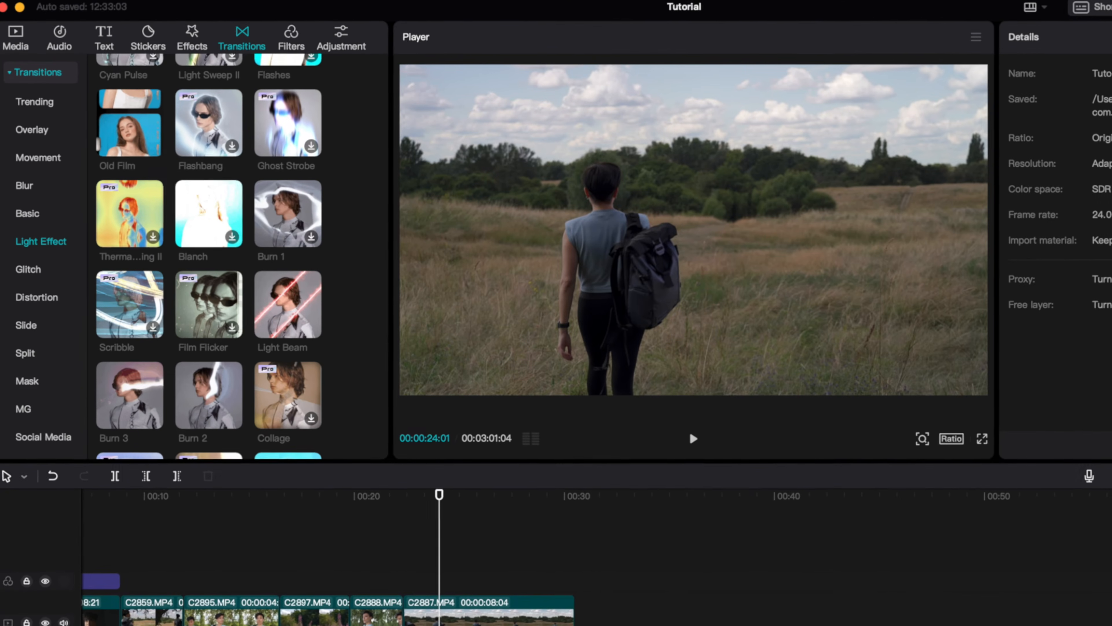
left_click(342, 39)
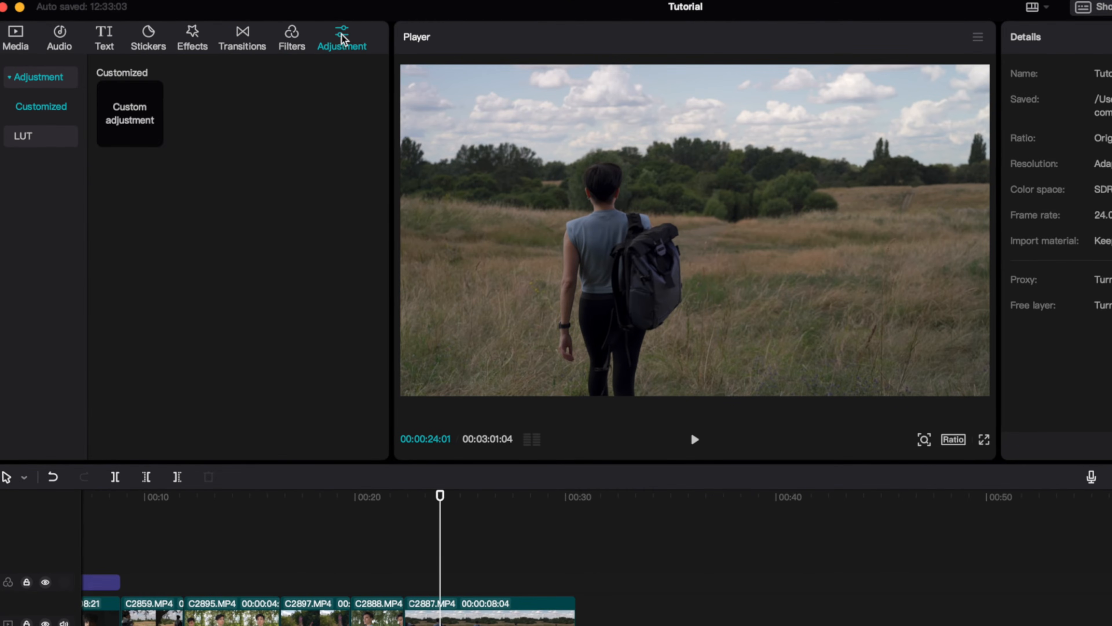
left_click(24, 137)
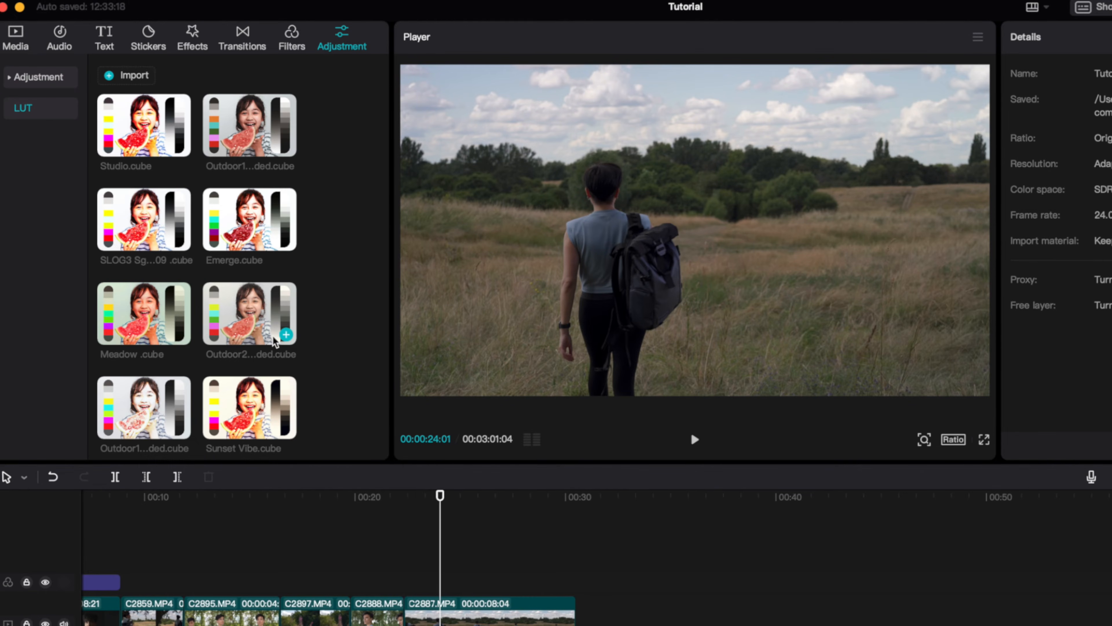
scroll(274, 341, "down", 8)
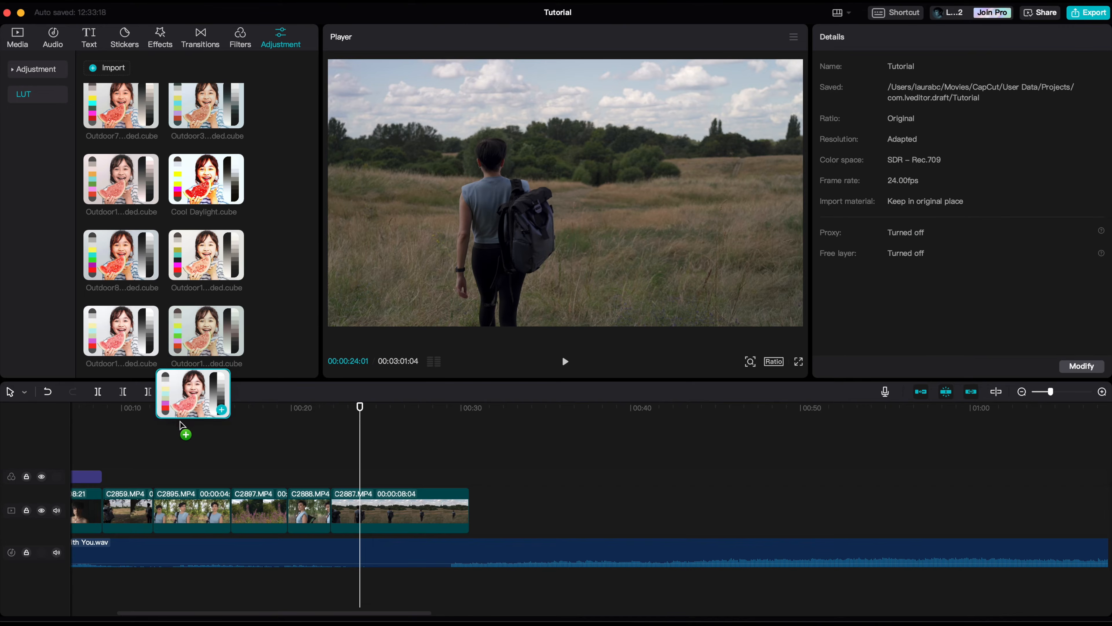
left_click_drag(184, 427, 228, 460)
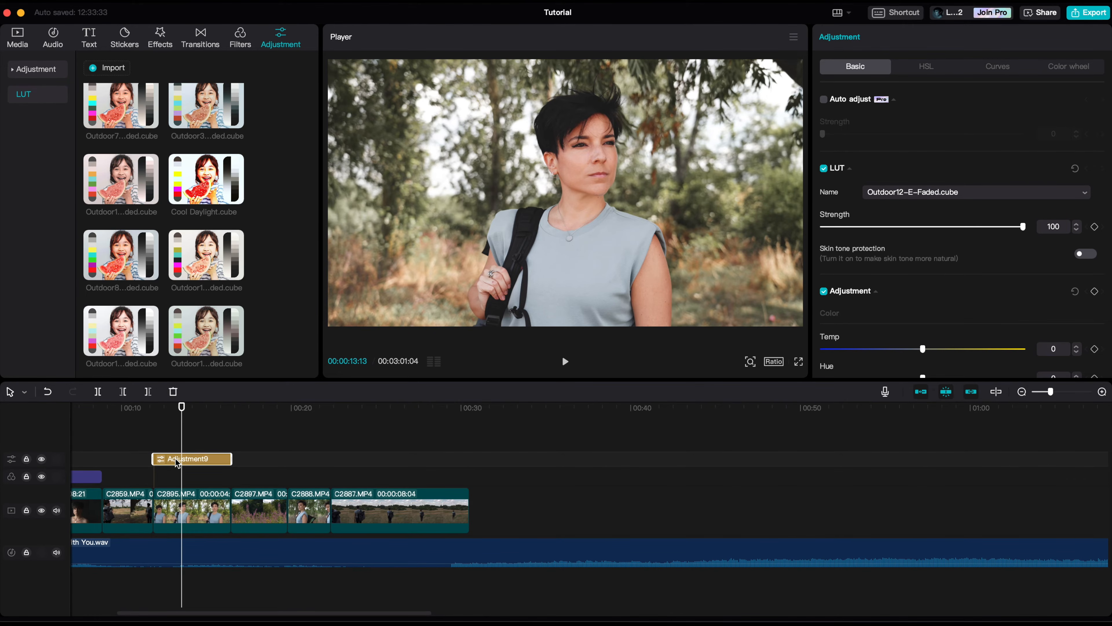
Step: Compare the shot with and without the LUT, and set its strength to 60 with skin tone protection on
key("v")
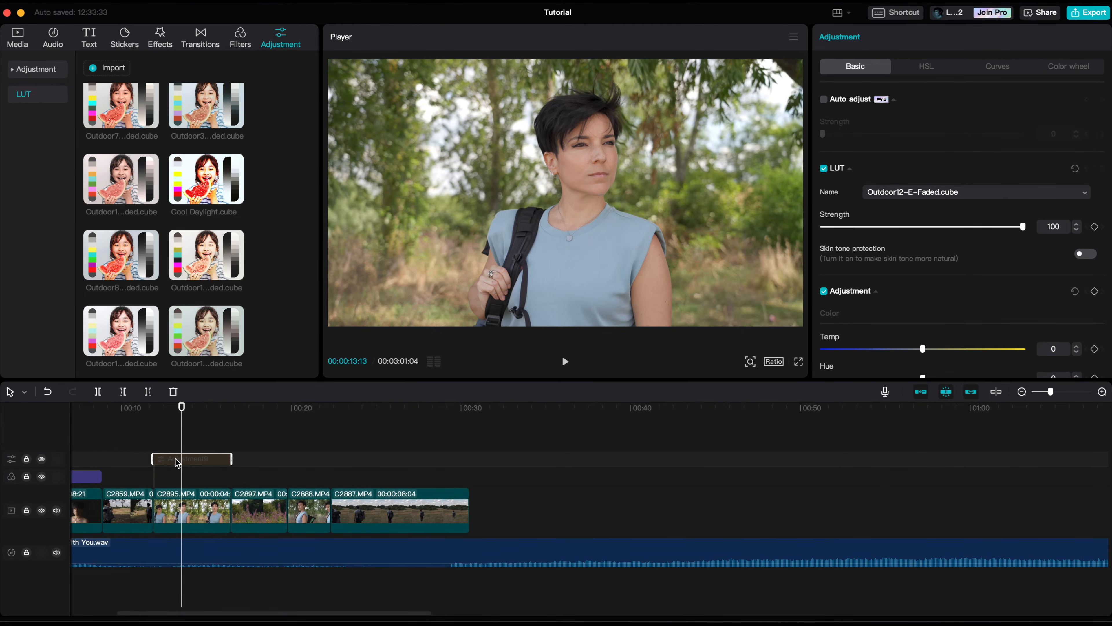
key("v")
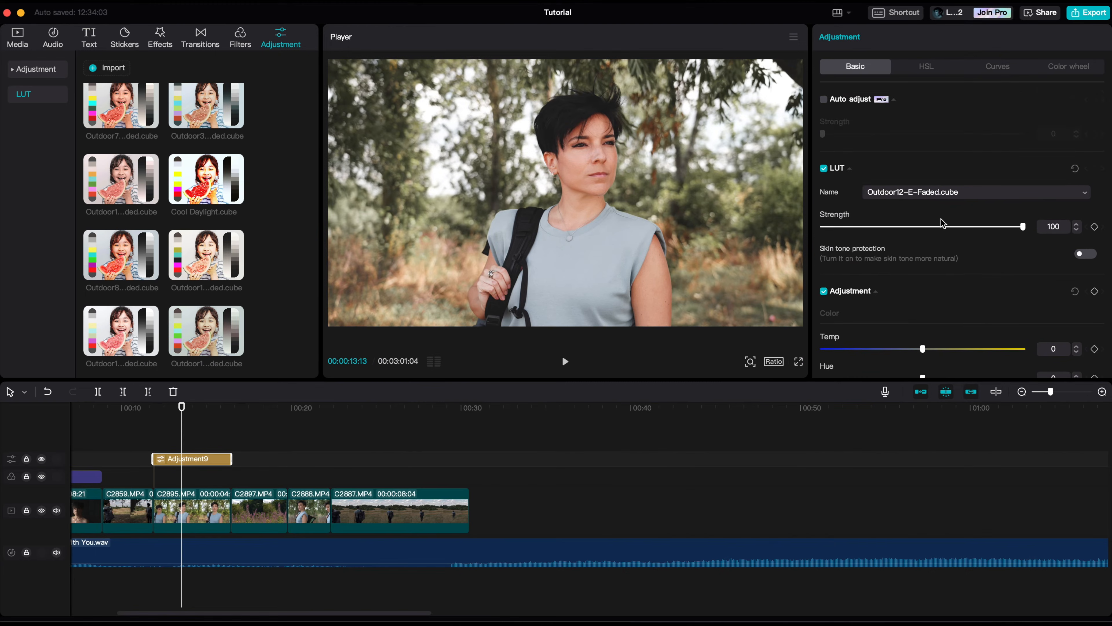
scroll(943, 223, "down", 2)
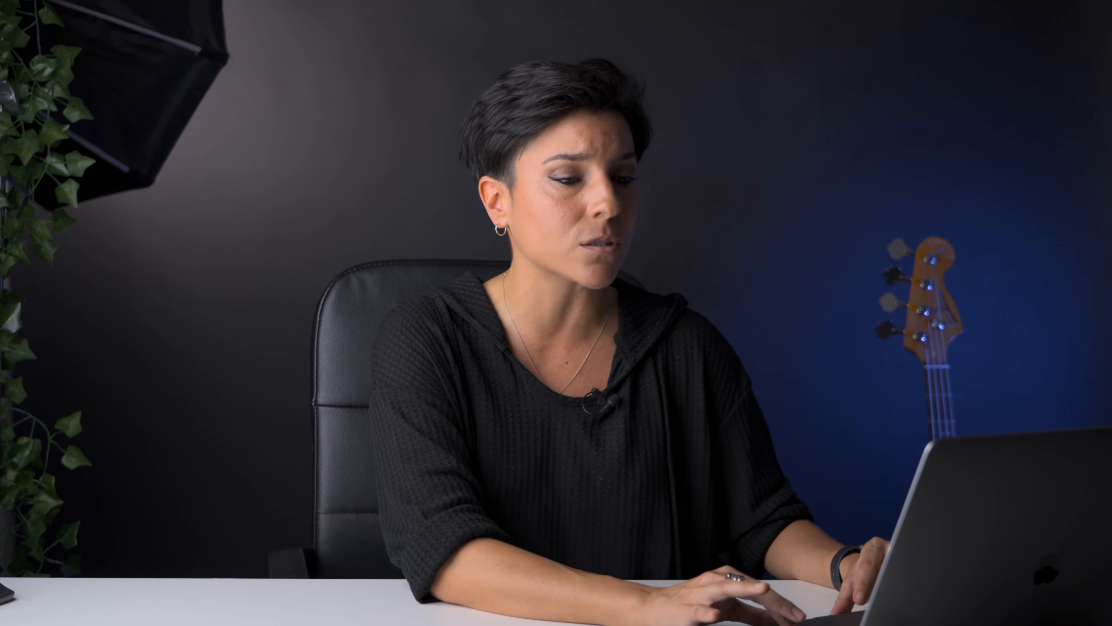
left_click_drag(971, 186, 942, 186)
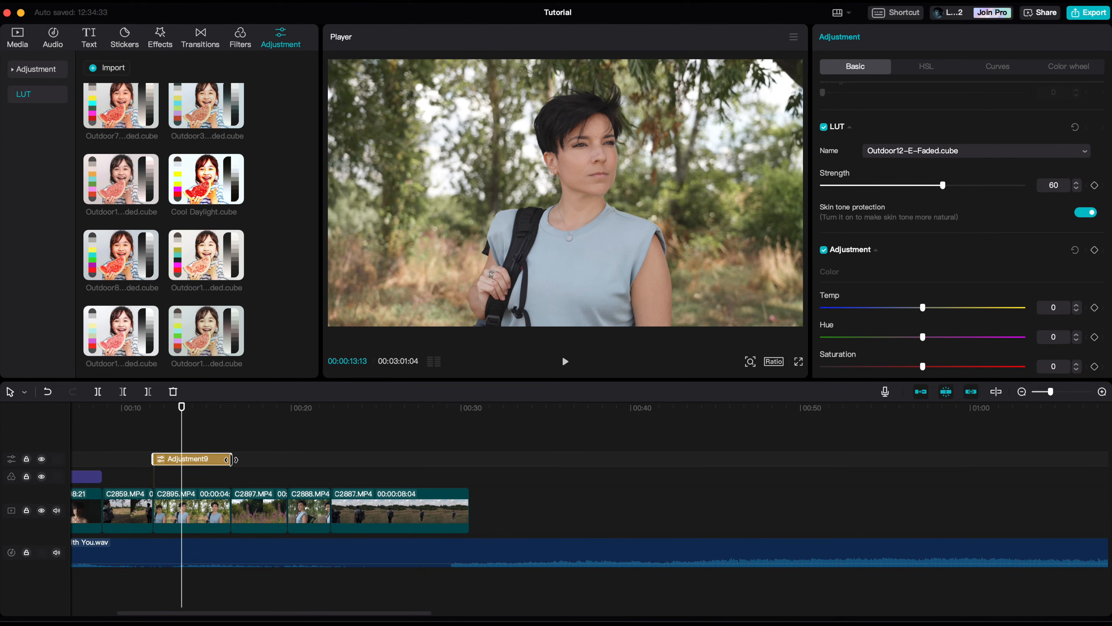
Step: Extend the LUT adjustment layer to the end of the last clip and compare the C2888.MP4 shot with and without it
left_click_drag(232, 459, 445, 469)
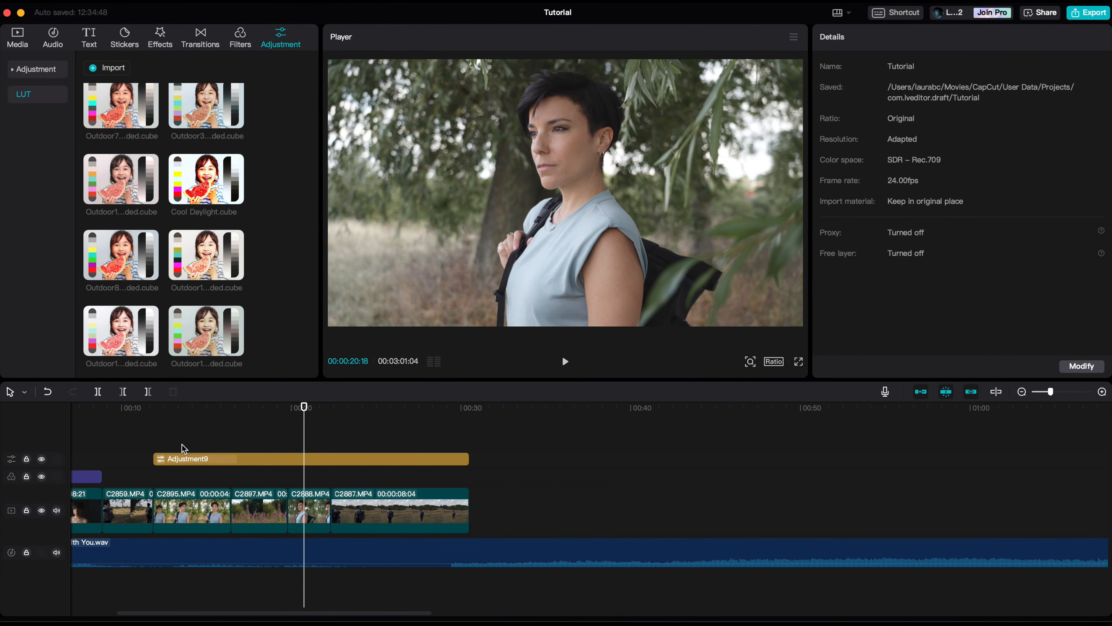
left_click(306, 459)
key("v")
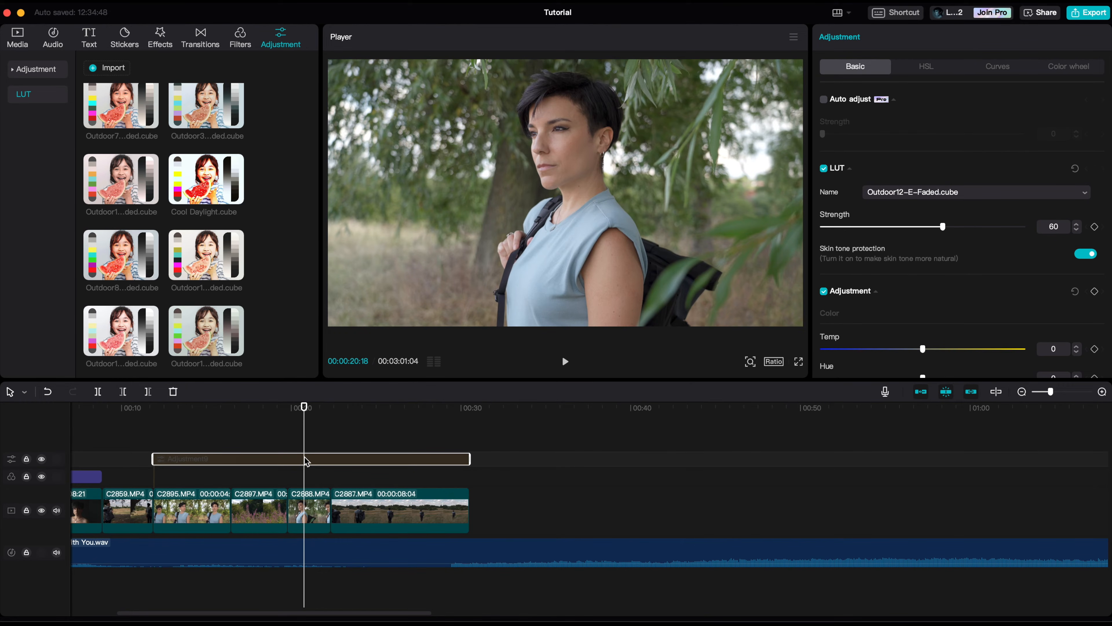
key("v")
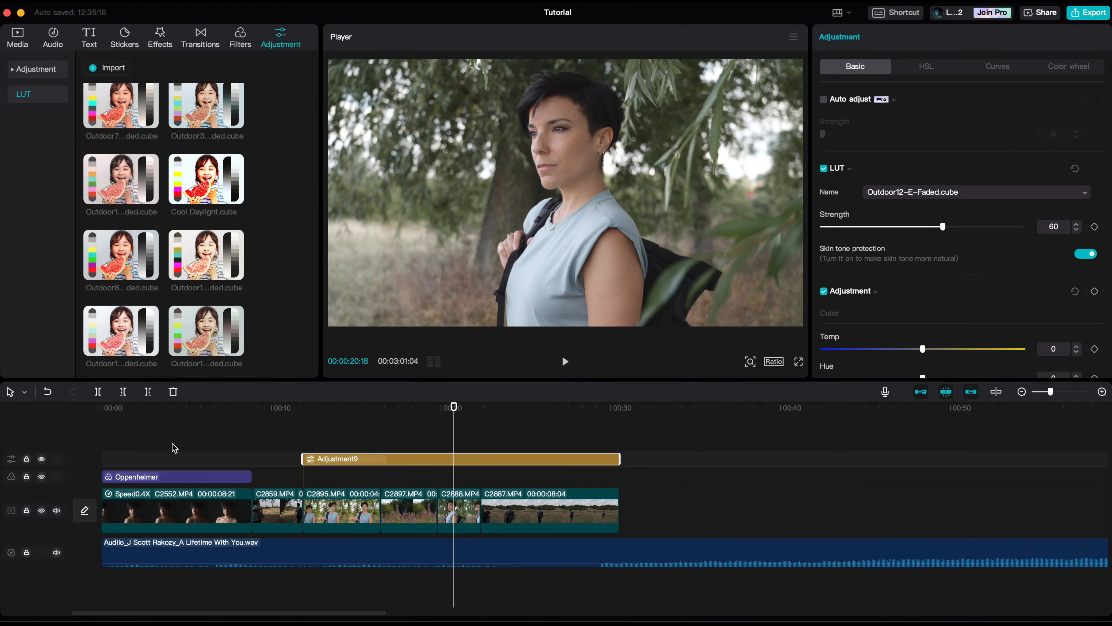
Step: Enable face enhancement on the first clip with Smooth at 100 and compare the face with it off and on
left_click(162, 442)
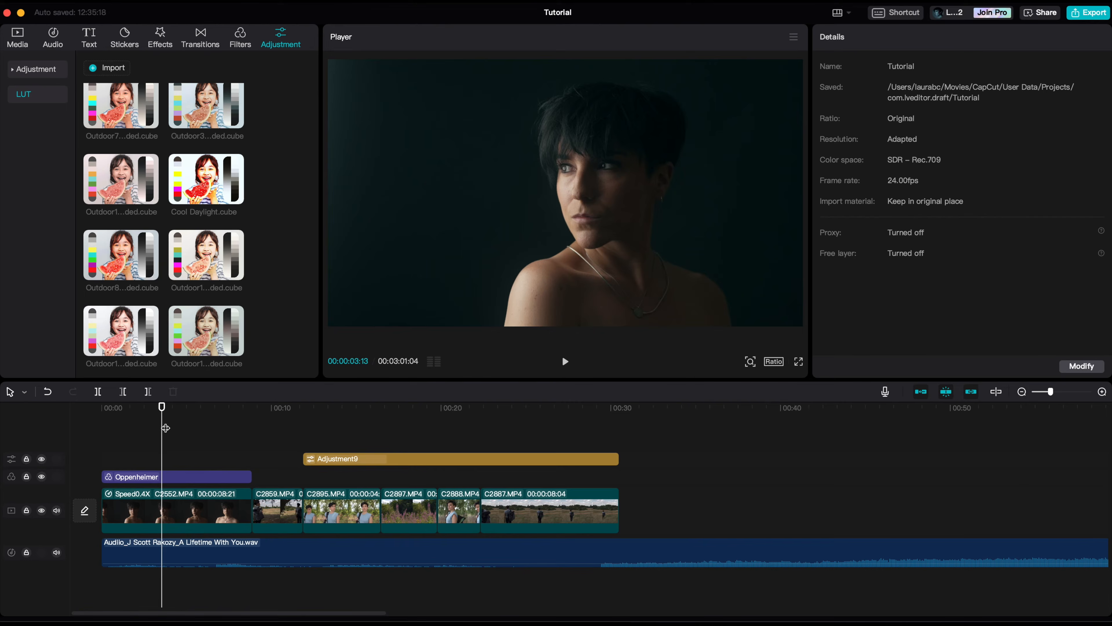
left_click(175, 511)
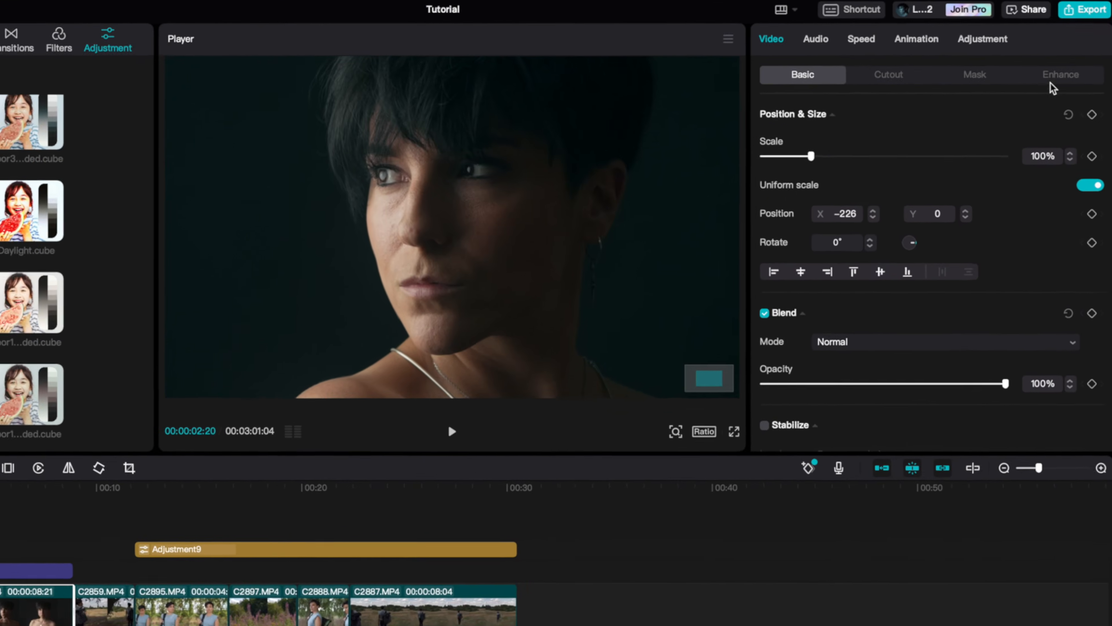
left_click(1071, 79)
left_click(756, 116)
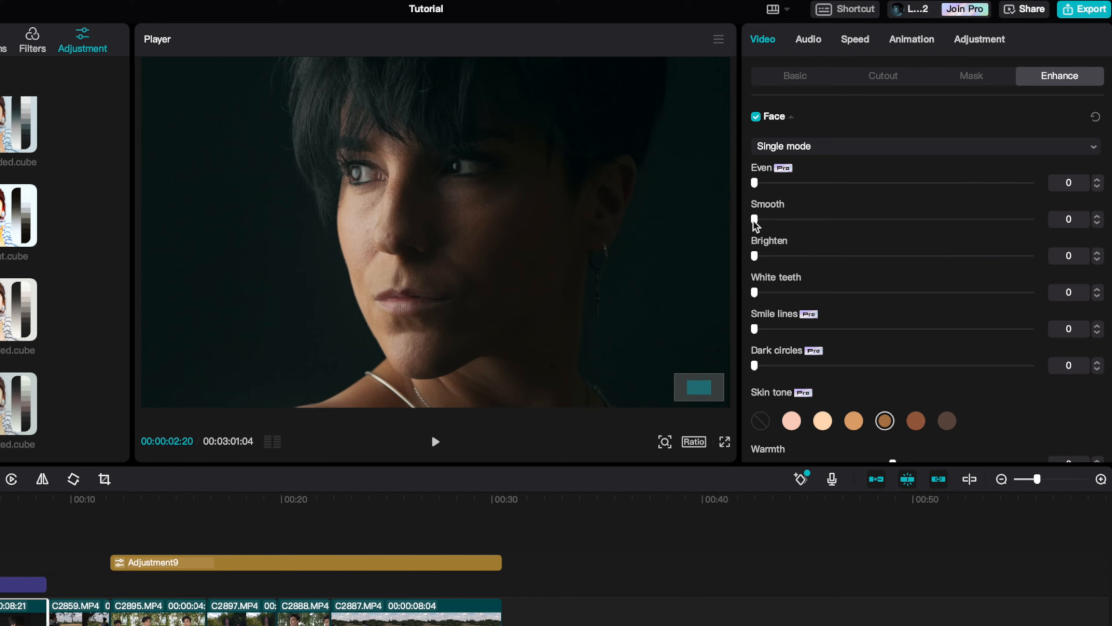
left_click_drag(754, 219, 1034, 219)
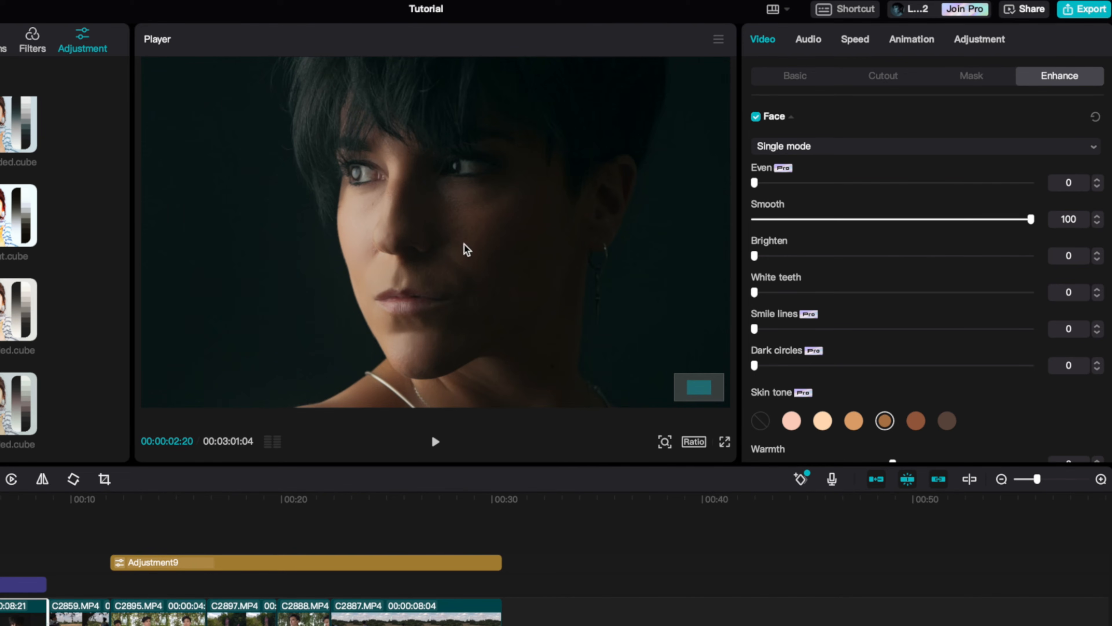
left_click(756, 117)
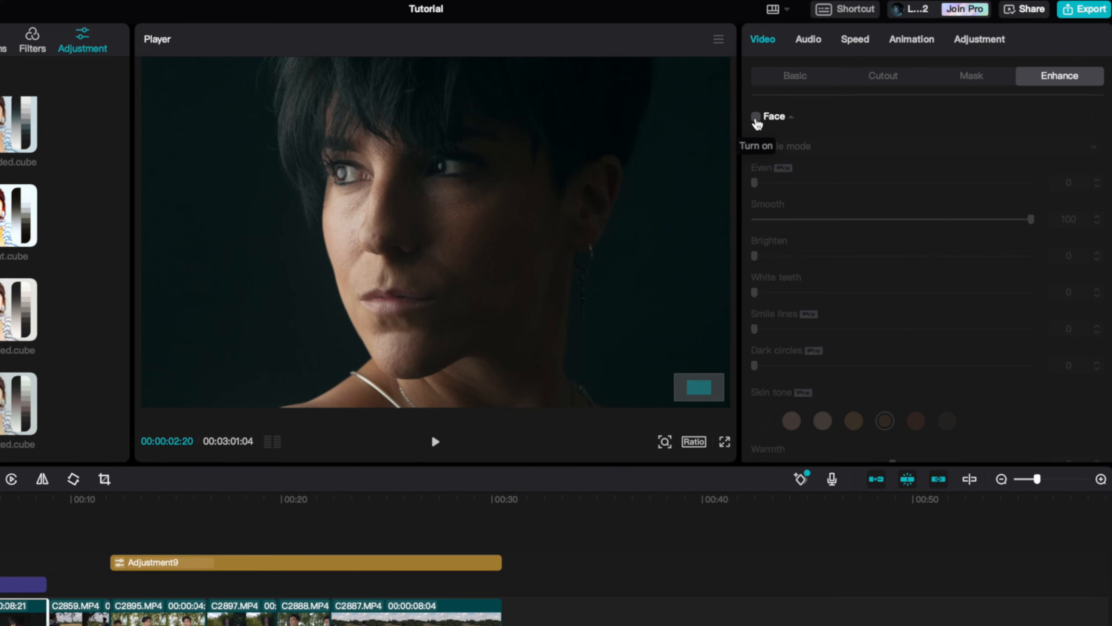
left_click(756, 117)
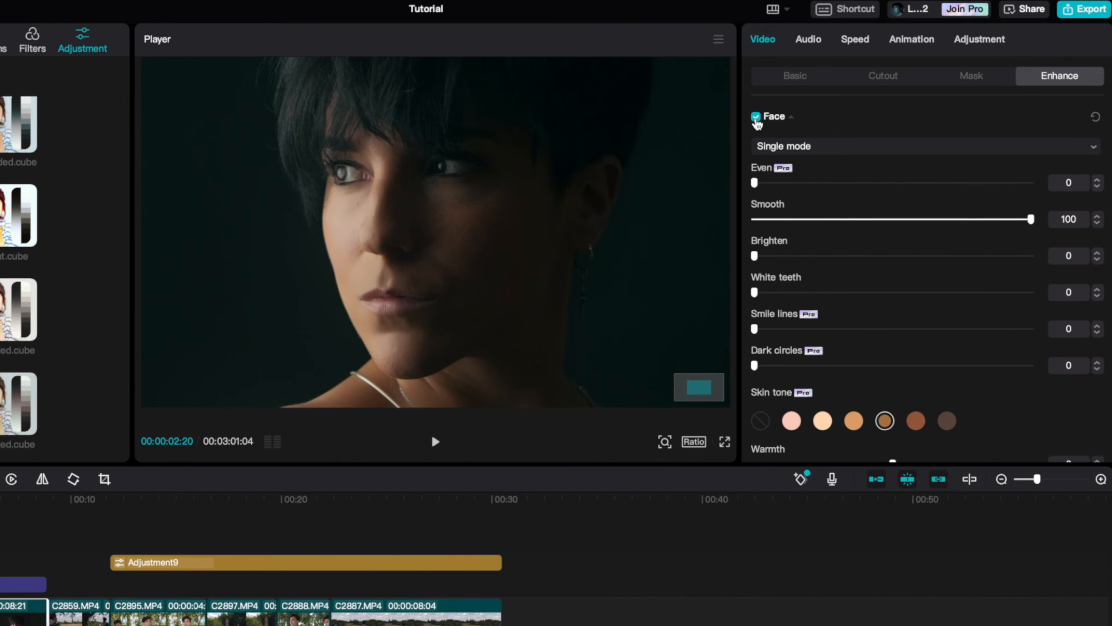
Step: Set the first clip's face Smooth to 35 and Brighten to 10 while viewing the frame at 00:00:05:09
key("space")
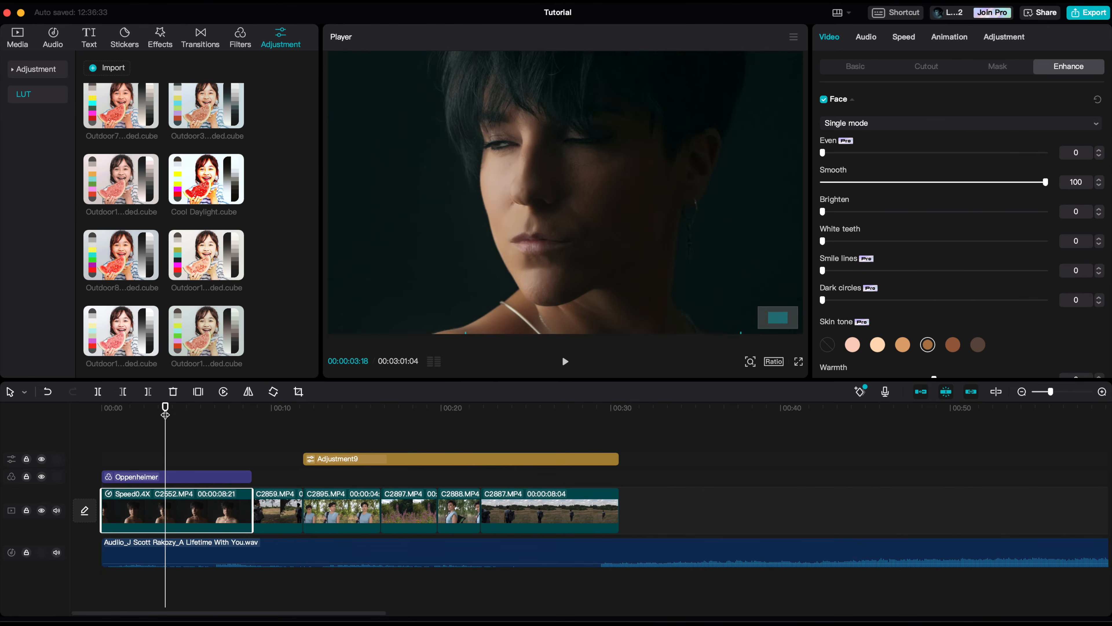
left_click_drag(165, 413, 193, 421)
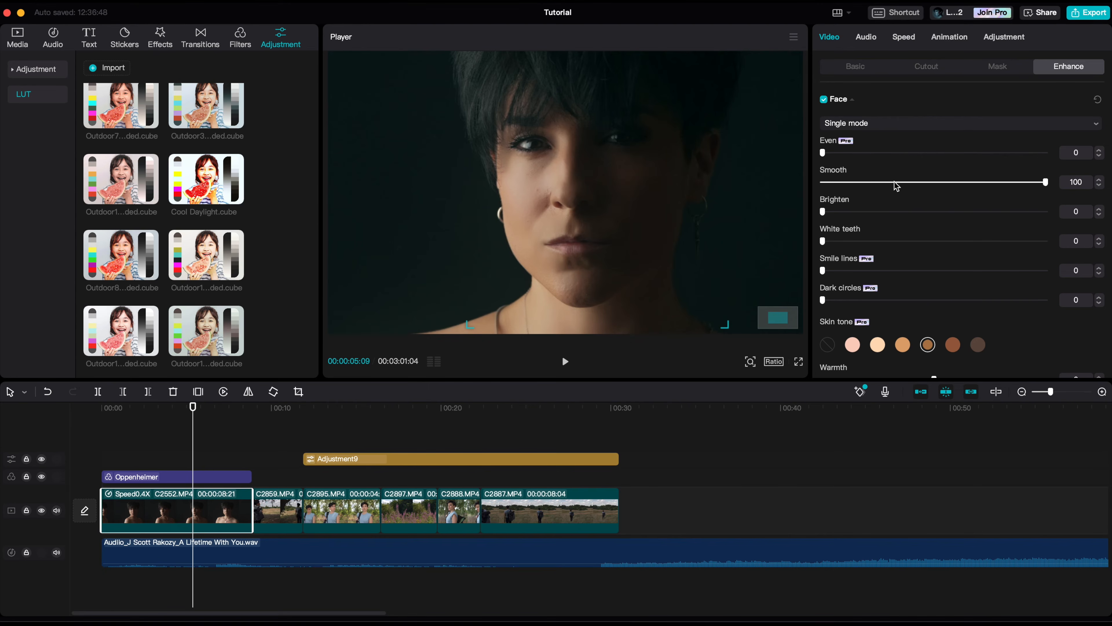
left_click(894, 182)
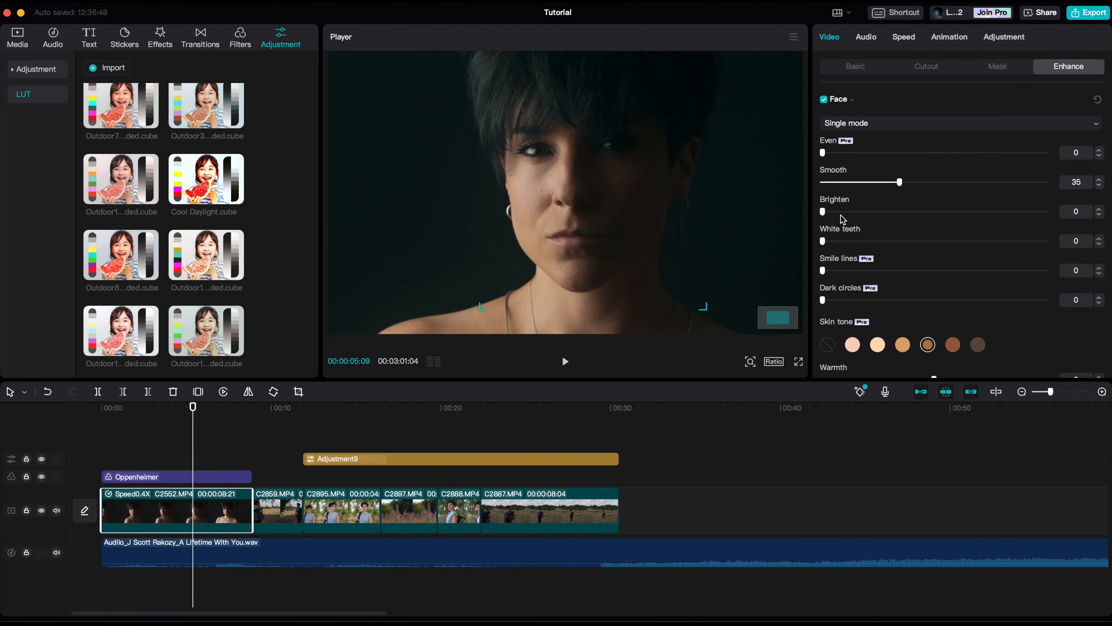
left_click_drag(823, 210, 938, 225)
left_click_drag(854, 211, 846, 211)
Step: Try the Walnut skin tone on the face and compare it with no skin tone
scroll(857, 242, "down", 3)
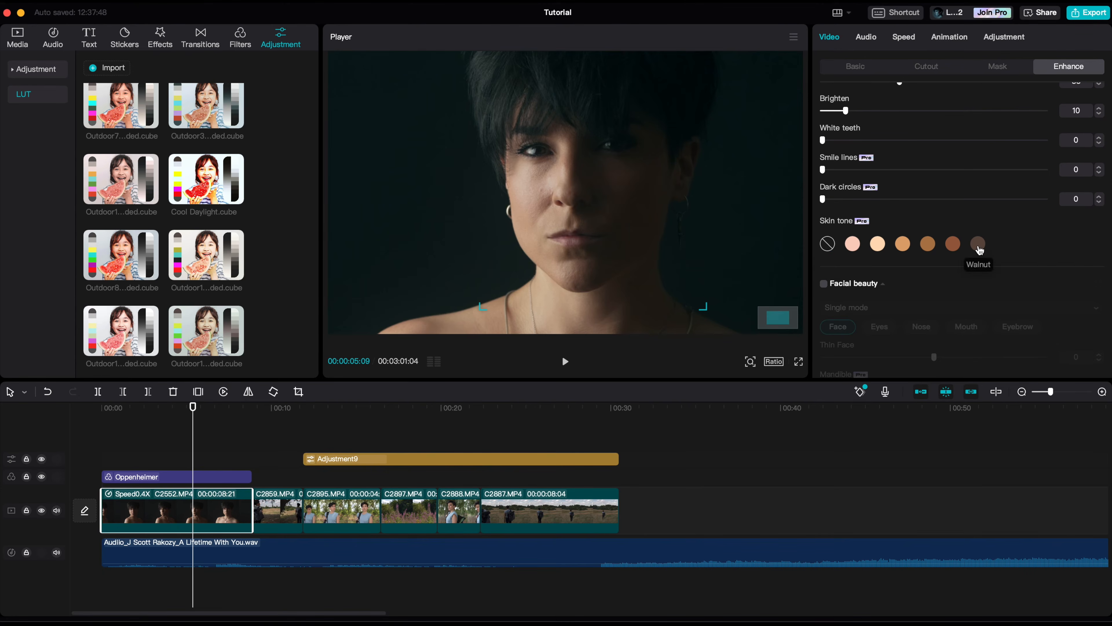
left_click(979, 244)
left_click(828, 244)
left_click(978, 244)
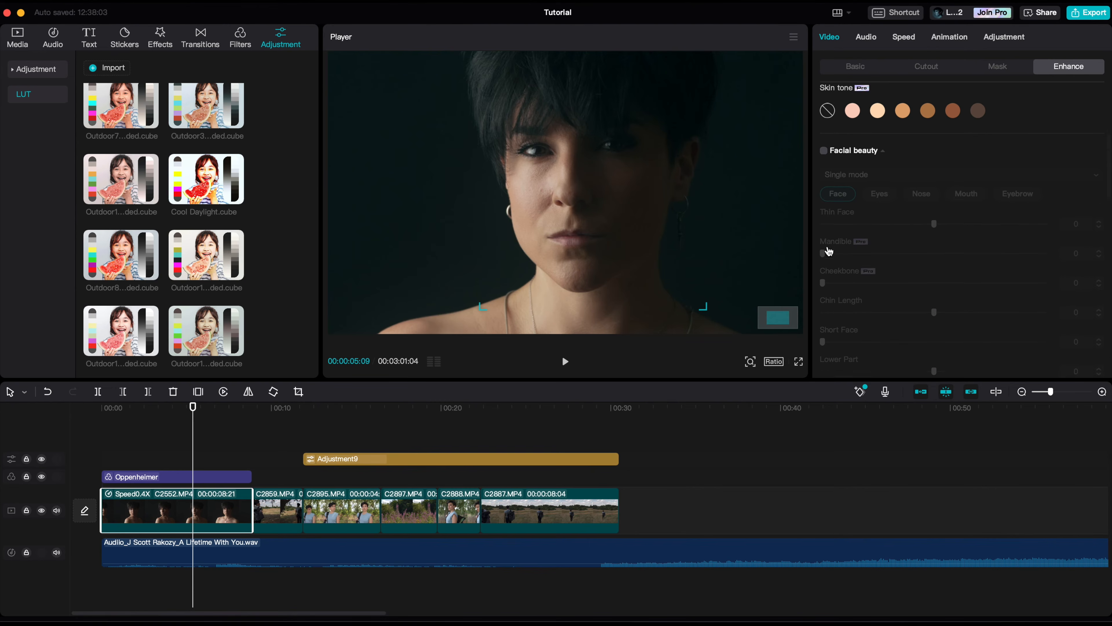
Step: Enable facial beauty on the first clip, try Thin Face at 50 and compare the face with the effect off and on
scroll(826, 248, "down", 1)
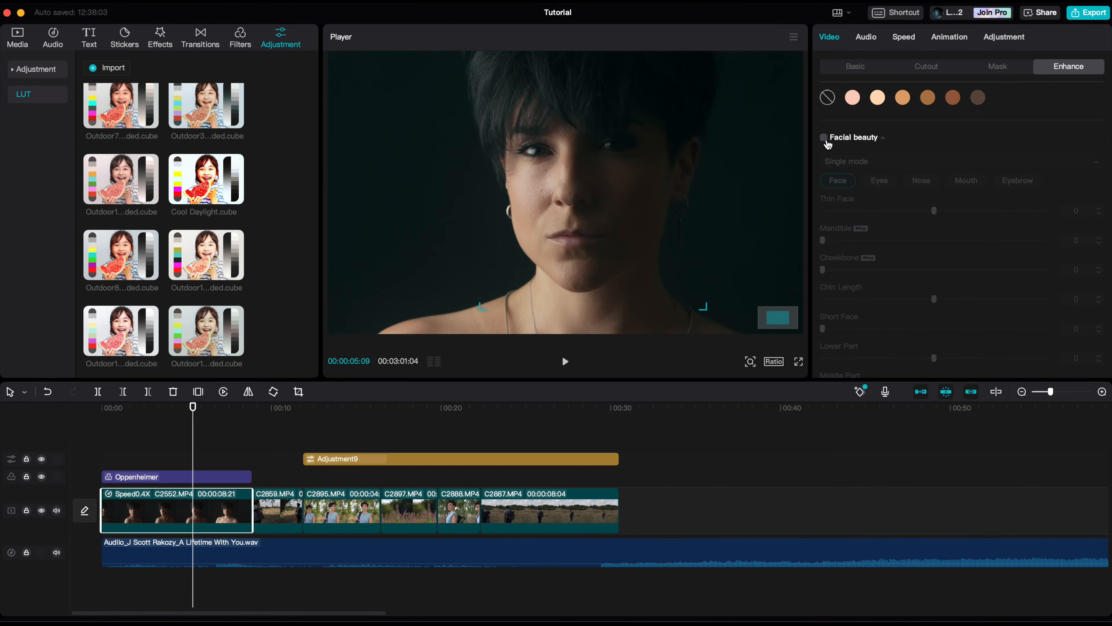
left_click(824, 139)
left_click_drag(934, 211, 1070, 216)
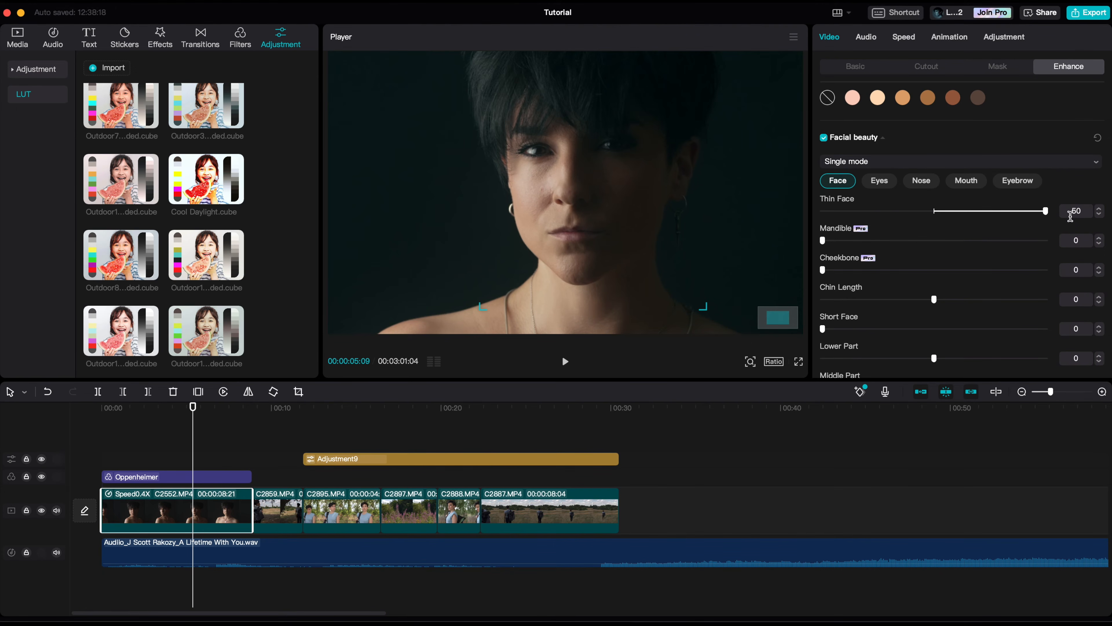
left_click(824, 138)
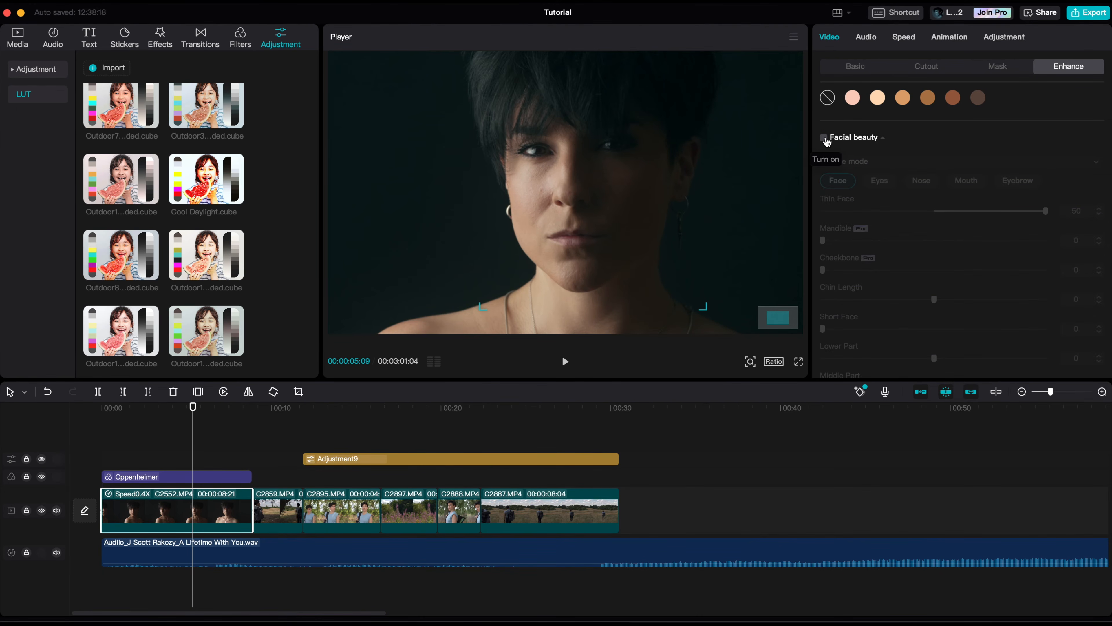
left_click(825, 138)
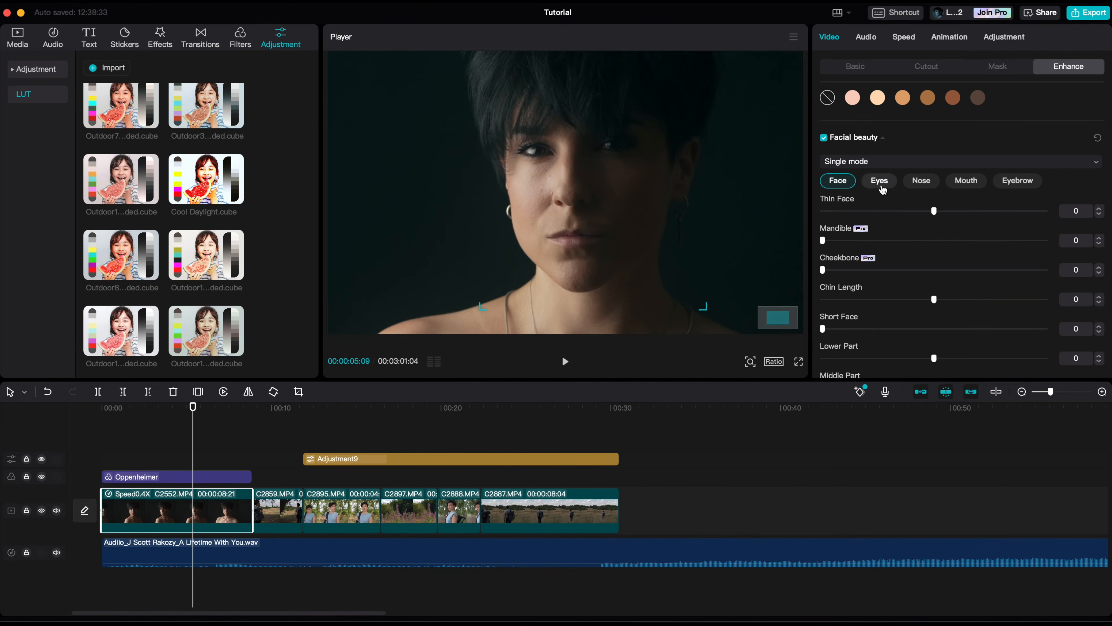
Step: Look through the facial beauty adjustments for the eyes, nose, mouth and eyebrows
left_click(880, 182)
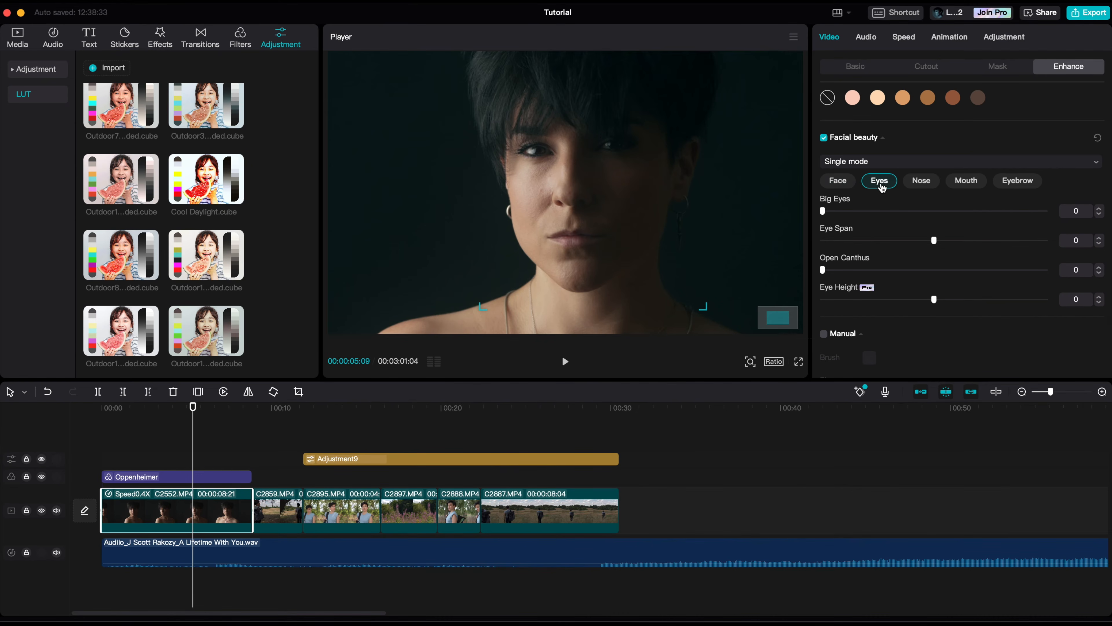
left_click(919, 184)
left_click(958, 186)
left_click(1007, 184)
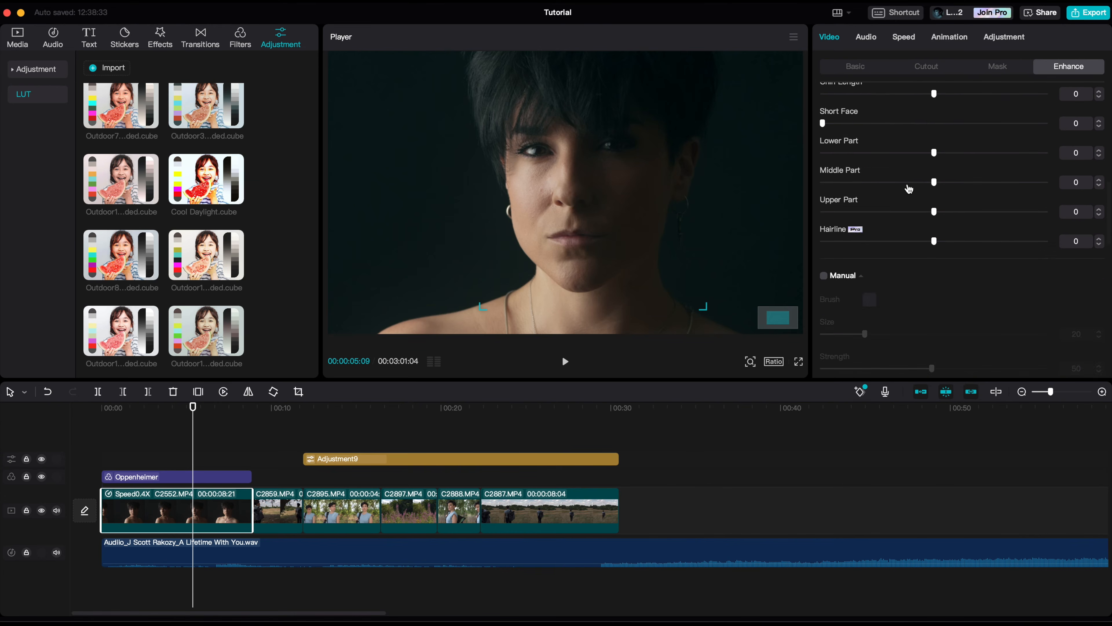
Step: Enable makeup on the first clip
scroll(908, 188, "down", 10)
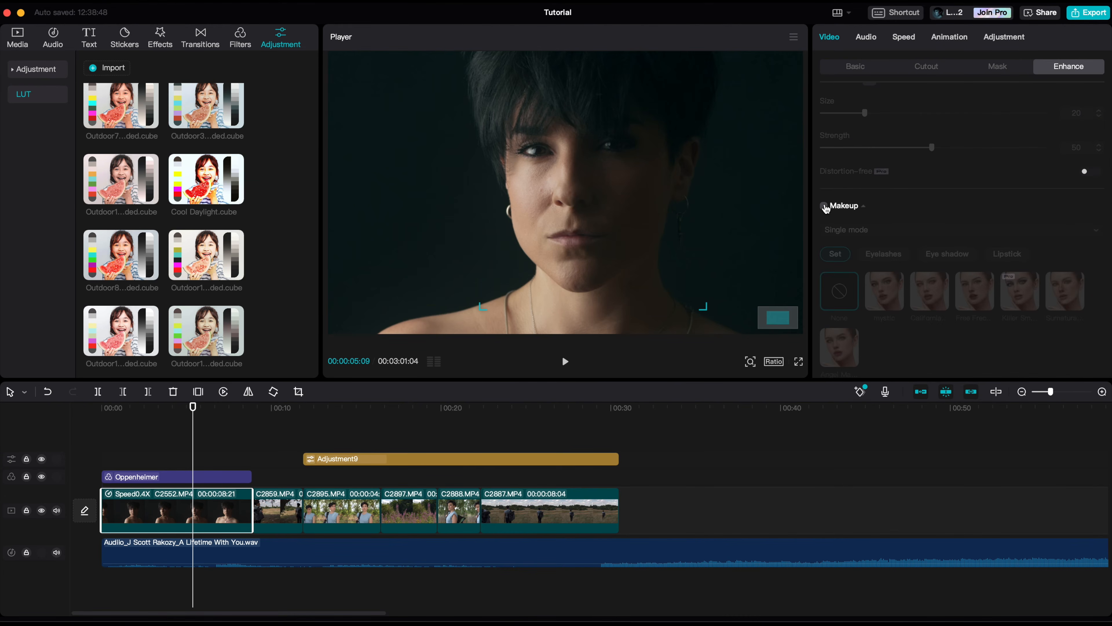
left_click(824, 206)
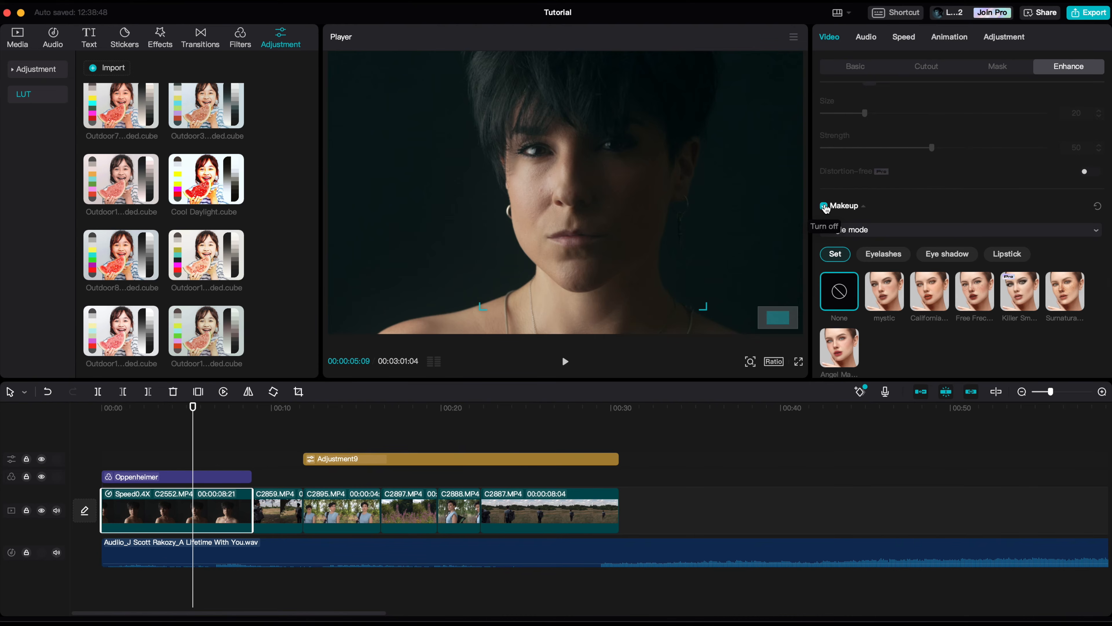